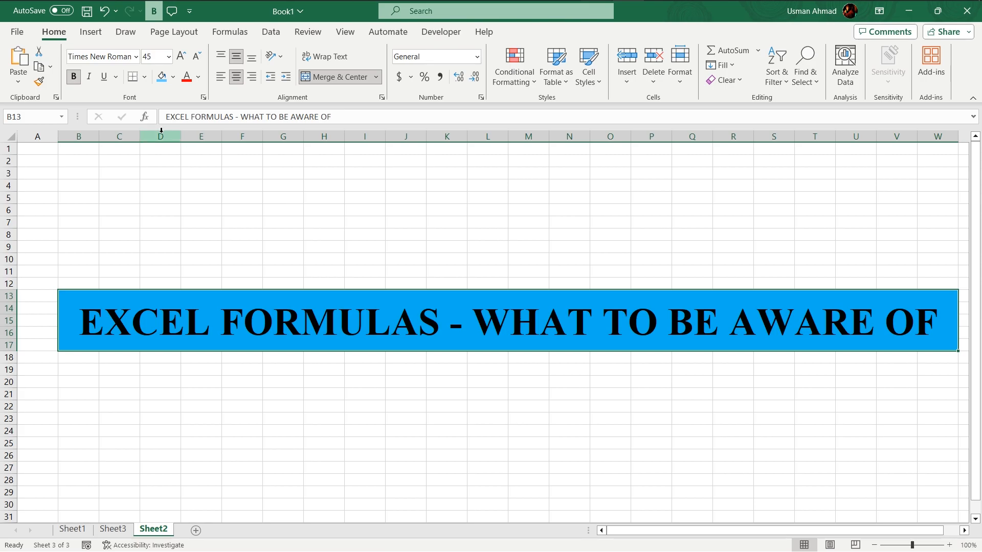
- Browse the full list of available functions in the Insert Function dialog using the All category, then cancel it
left_click(145, 115)
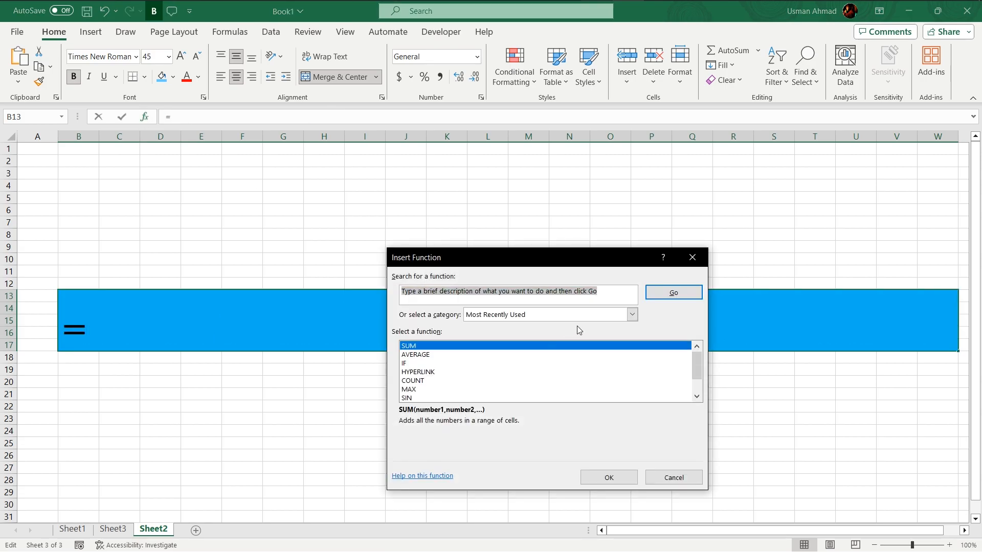
left_click(632, 315)
left_click(488, 334)
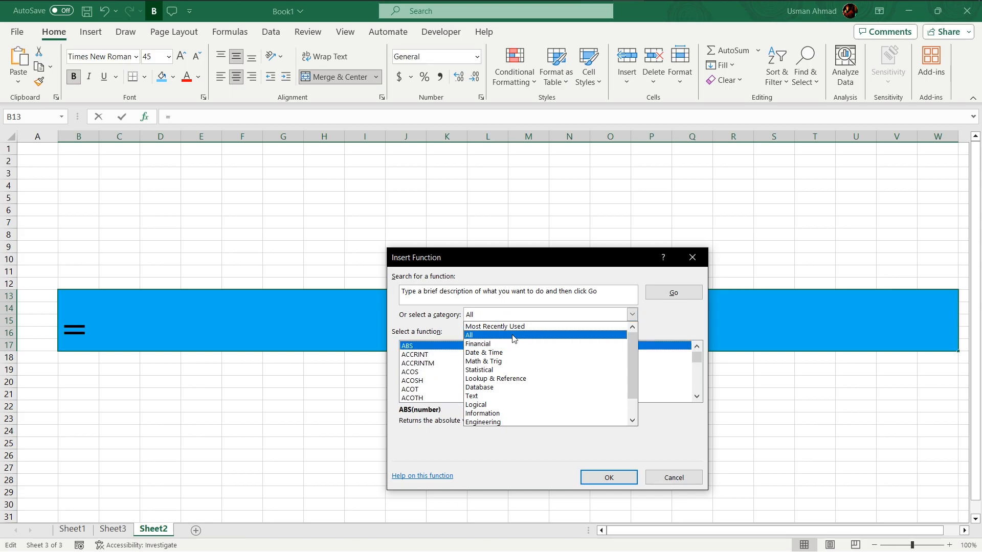
scroll(502, 366, "down", 20)
scroll(500, 372, "down", 20)
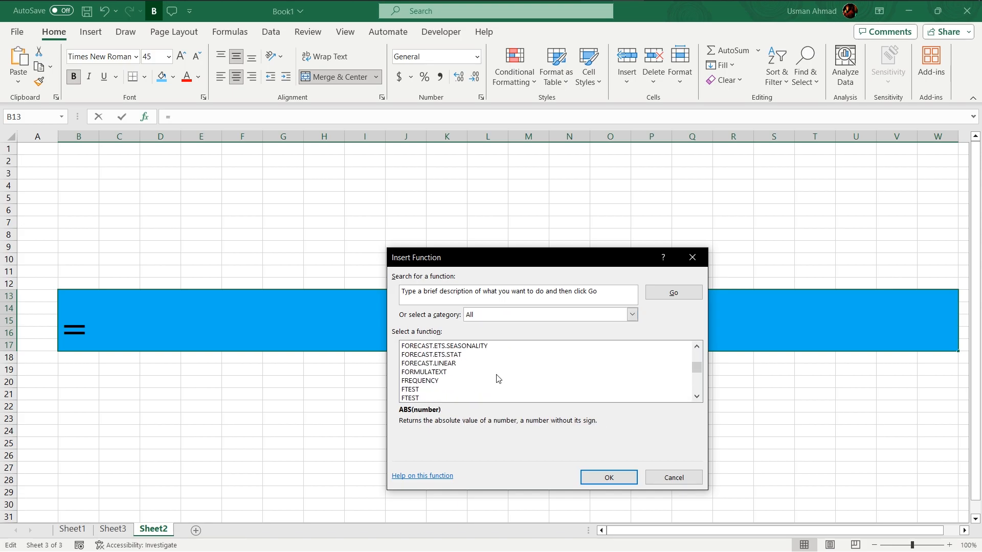
scroll(496, 378, "down", 20)
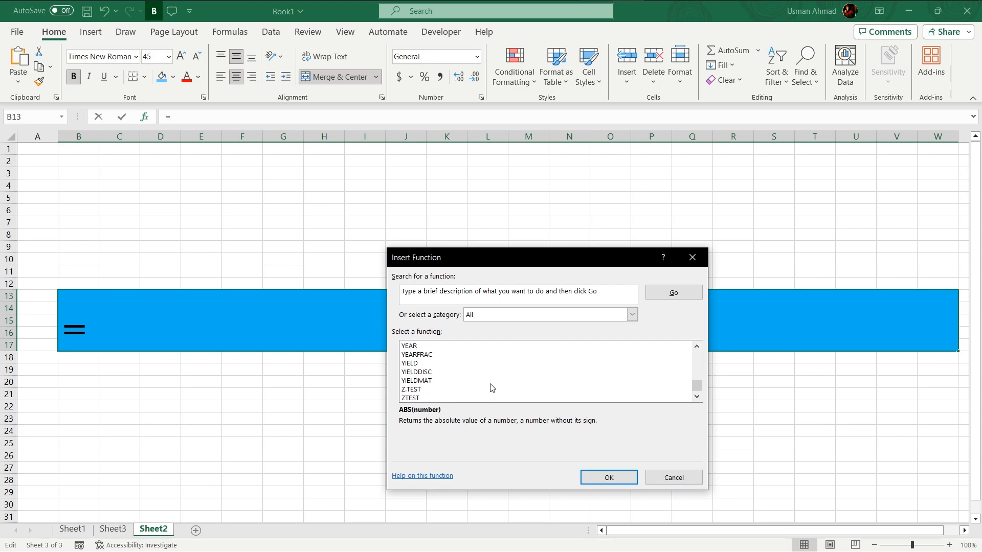
scroll(535, 387, "up", 11)
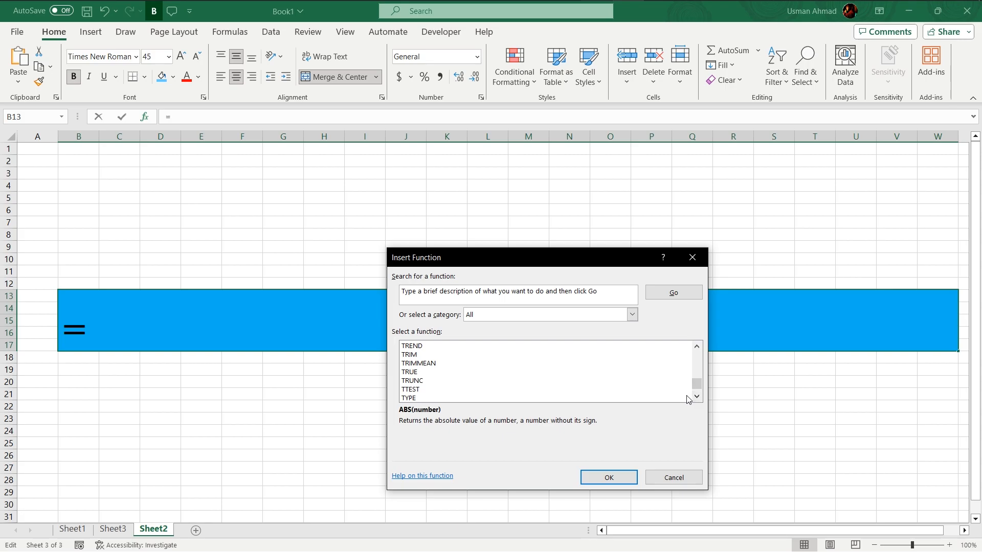
left_click(665, 479)
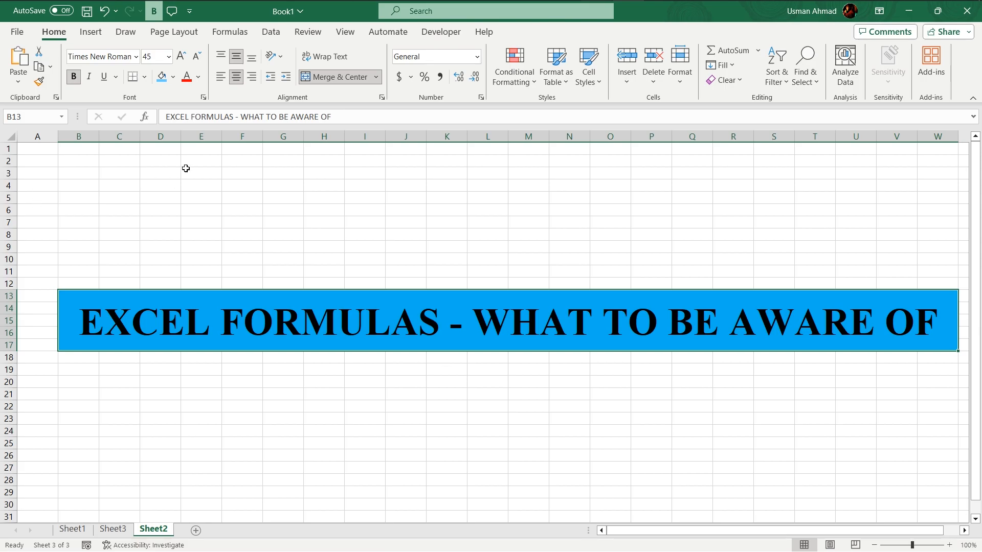
- Replace the text in the blue merged banner cell with BDMAS
left_click(313, 408)
left_click(209, 323)
type("BDMAS")
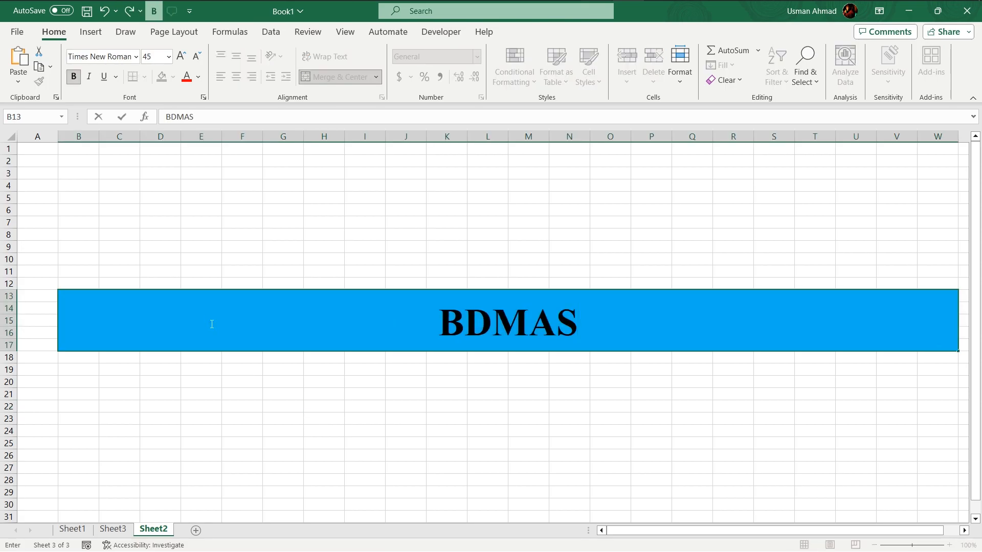
left_click(396, 381)
left_click(531, 340)
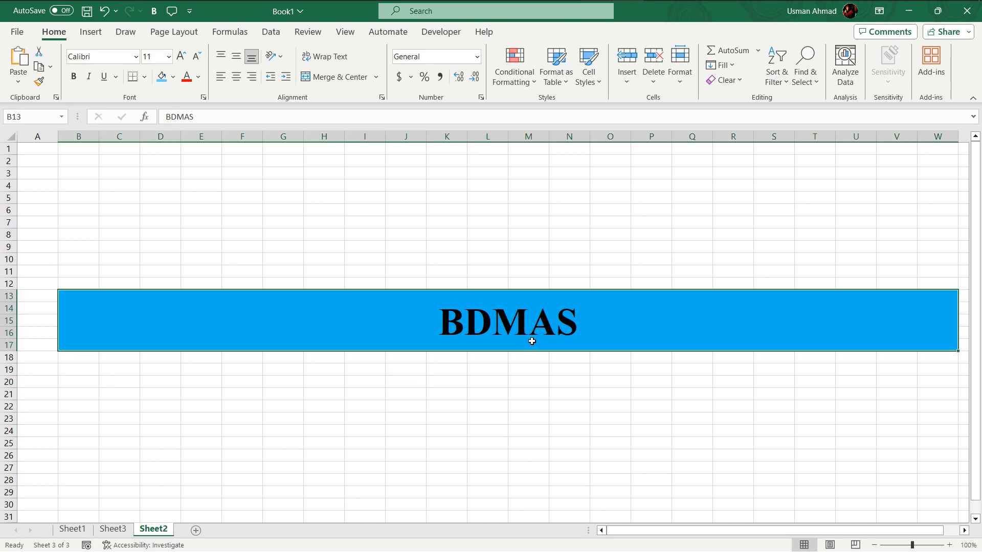
left_click_drag(361, 149, 368, 195)
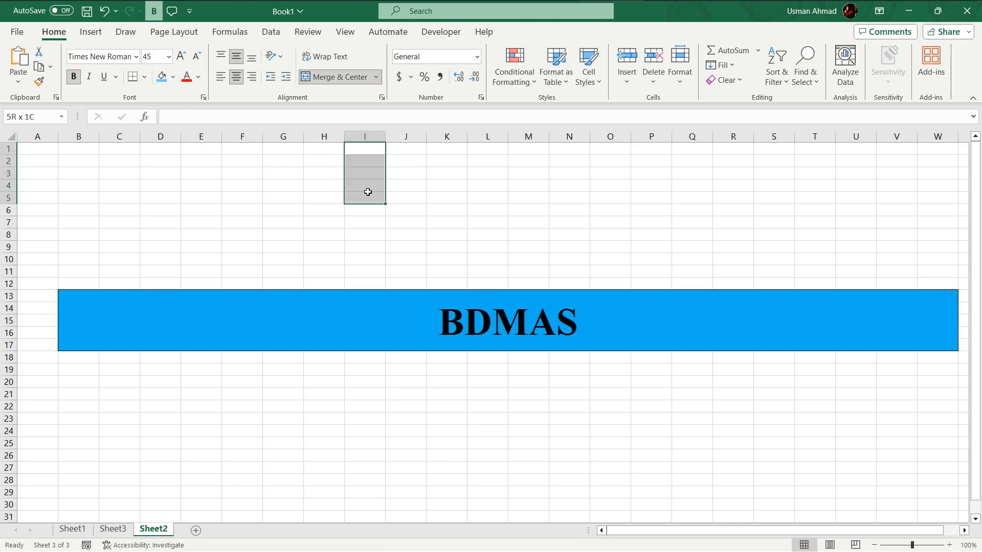
left_click(445, 324)
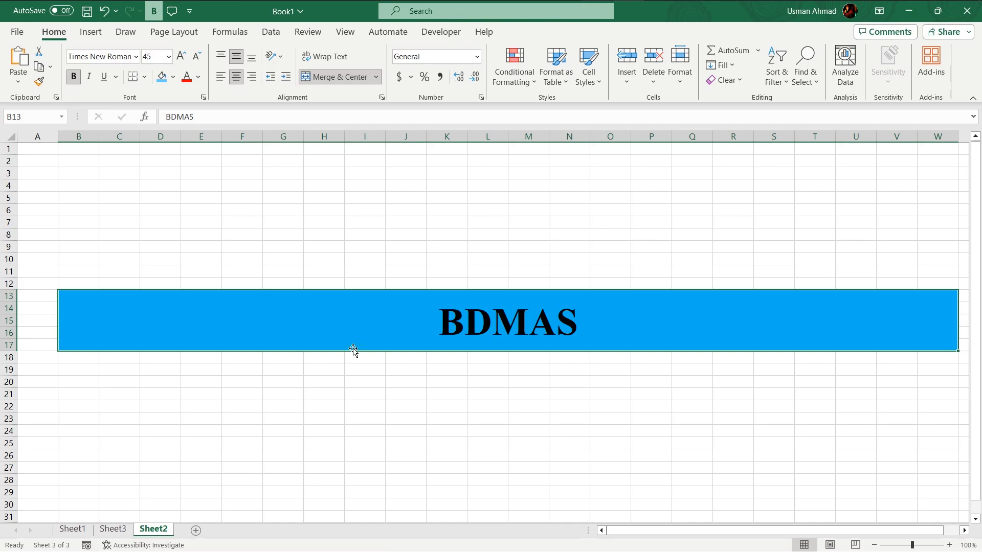
- Enter 10 in cell E2 and 0 in cell F2
left_click(203, 174)
left_click(199, 161)
type("10")
key("Tab")
type("0")
key("Tab")
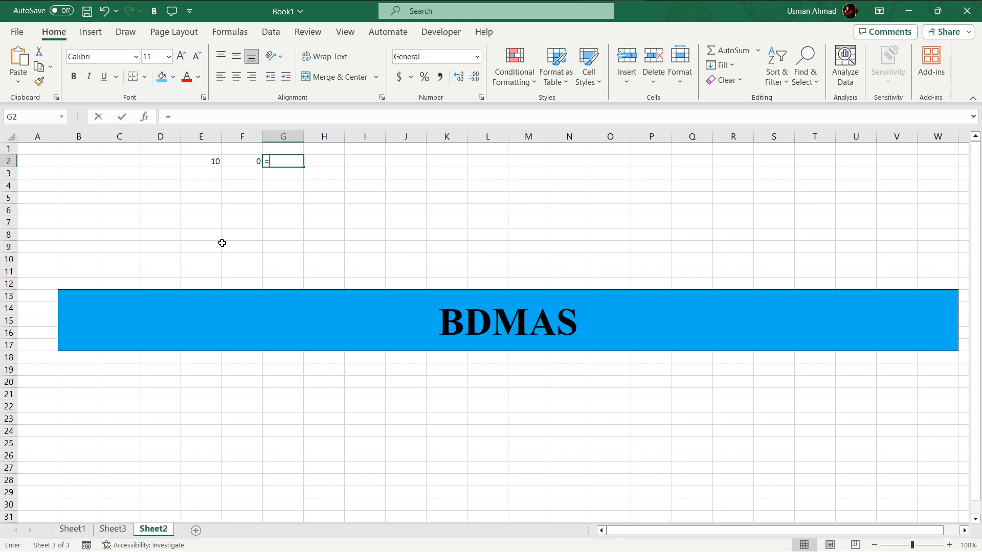
- Enter the formula =E2/F2 in cell G2 to divide the two values
type("=")
left_click(215, 161)
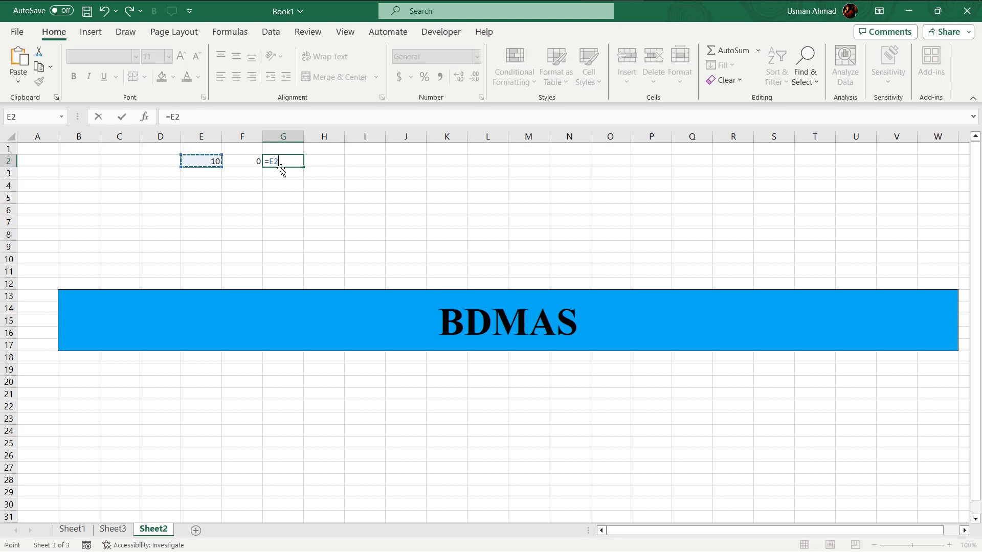
type("/")
left_click(257, 165)
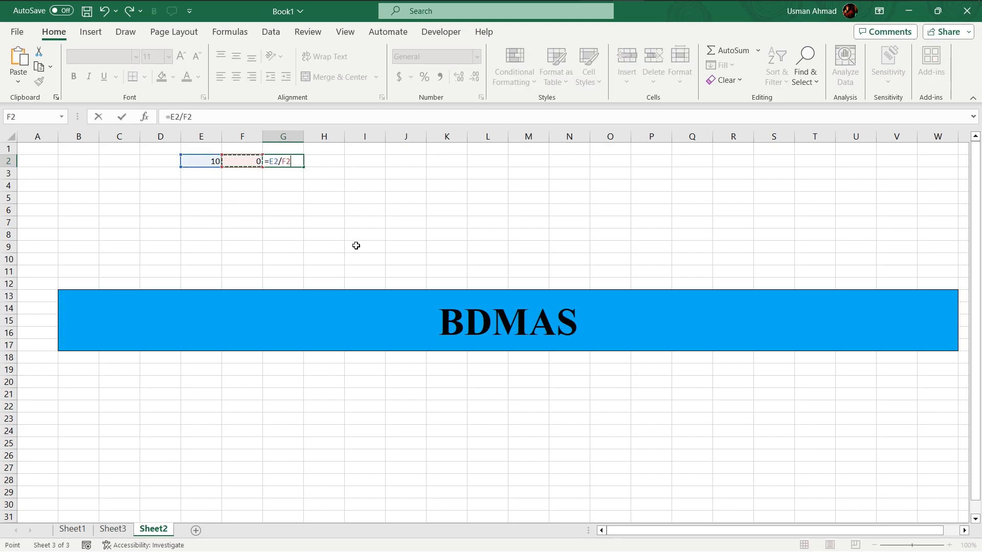
key("Return")
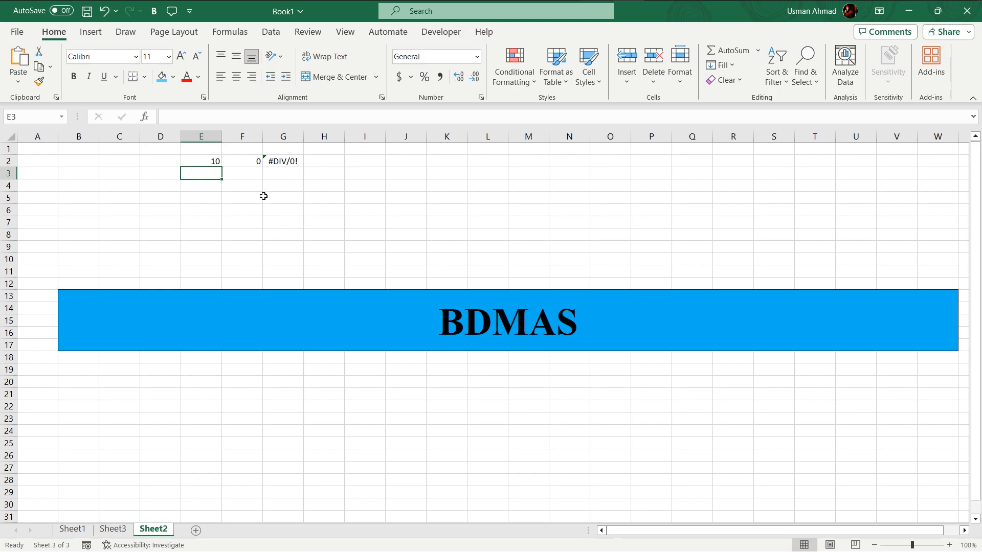
- Replace the divisor in cell F2 with the text ABC
left_click(245, 161)
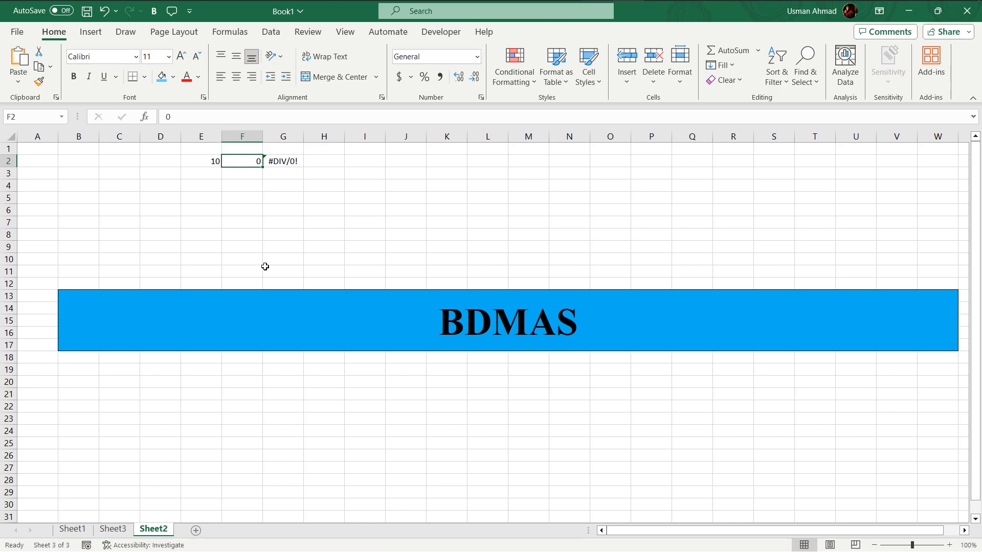
type("ABC")
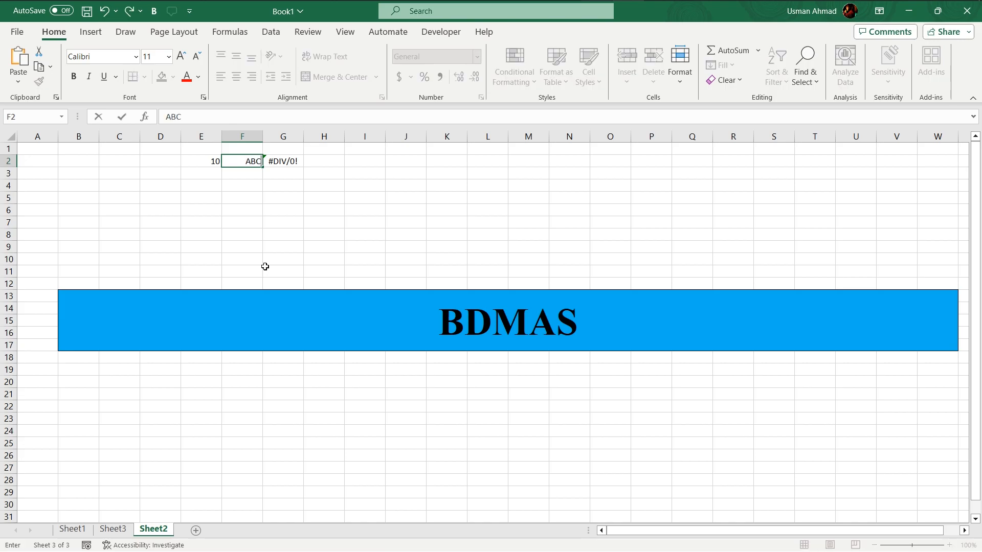
key("Return")
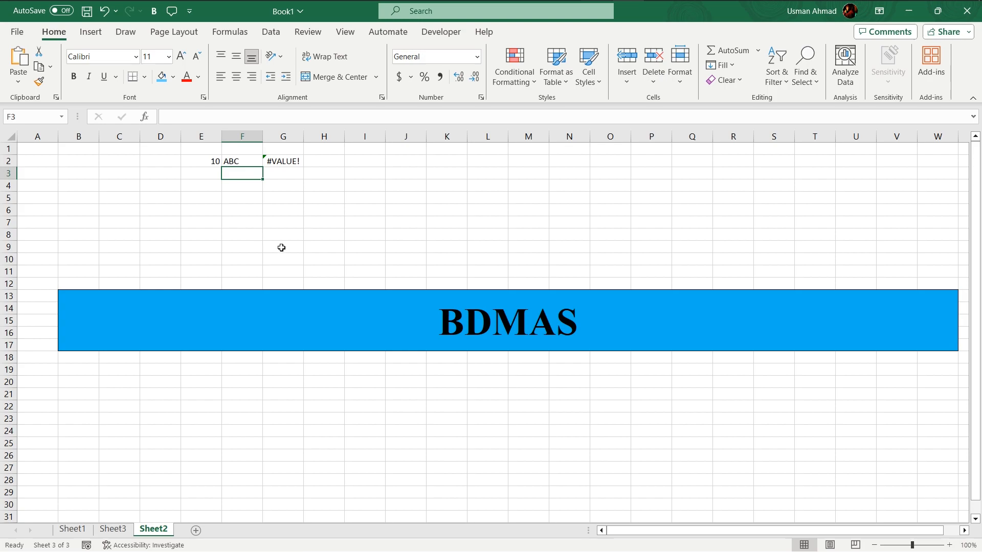
- Examine the error in cell G2 together with its formula and the column F it refers to
left_click(285, 185)
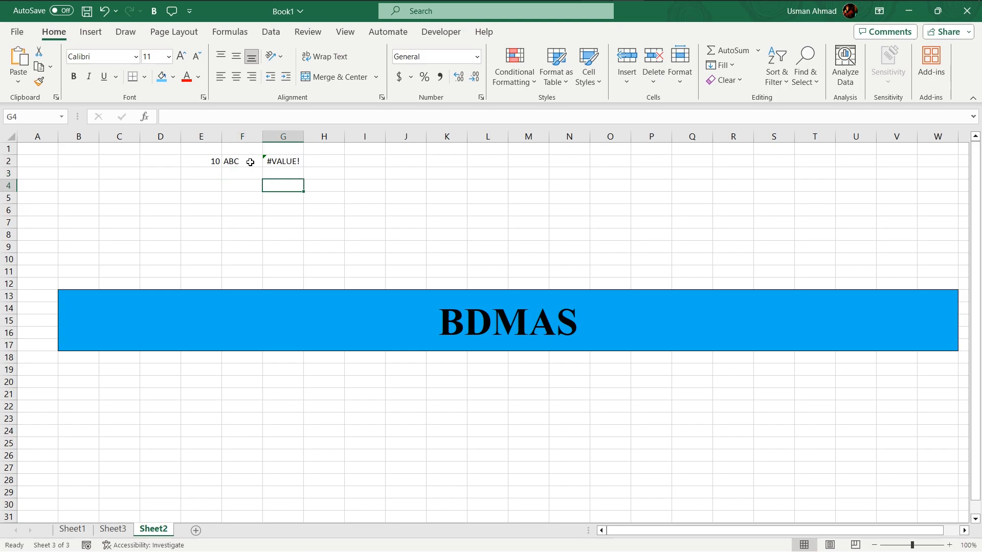
left_click(243, 137)
left_click(289, 159)
left_click(288, 187)
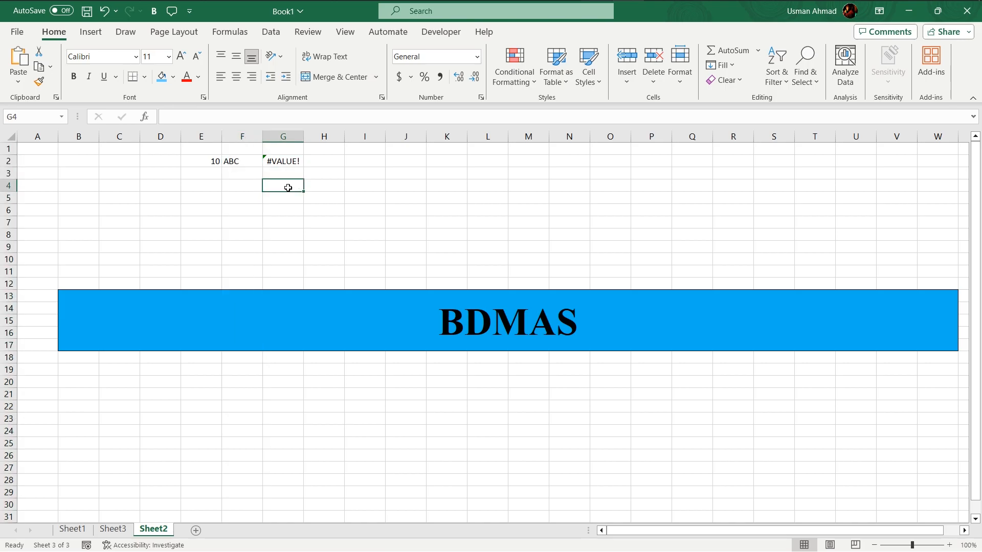
left_click(251, 137)
left_click(268, 161)
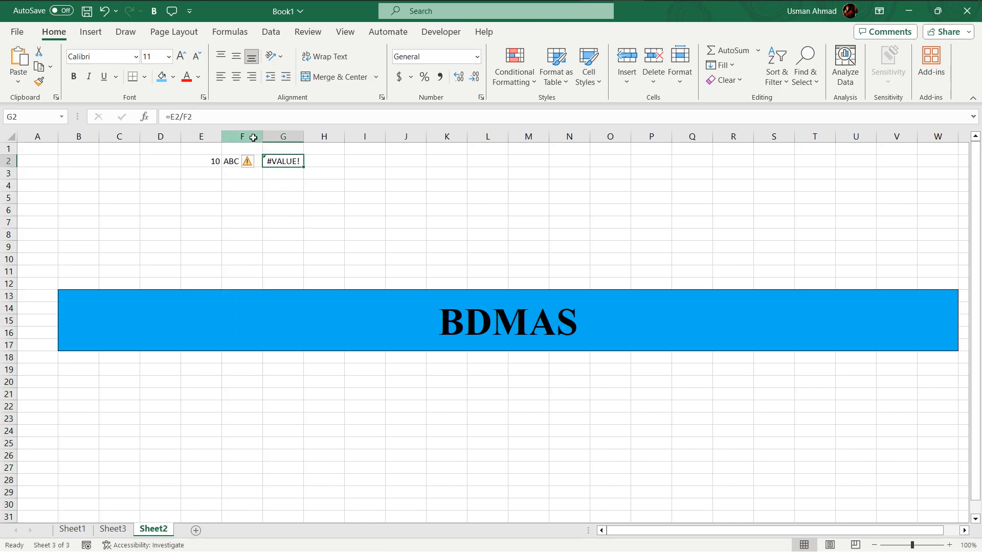
left_click(251, 136)
left_click(280, 164)
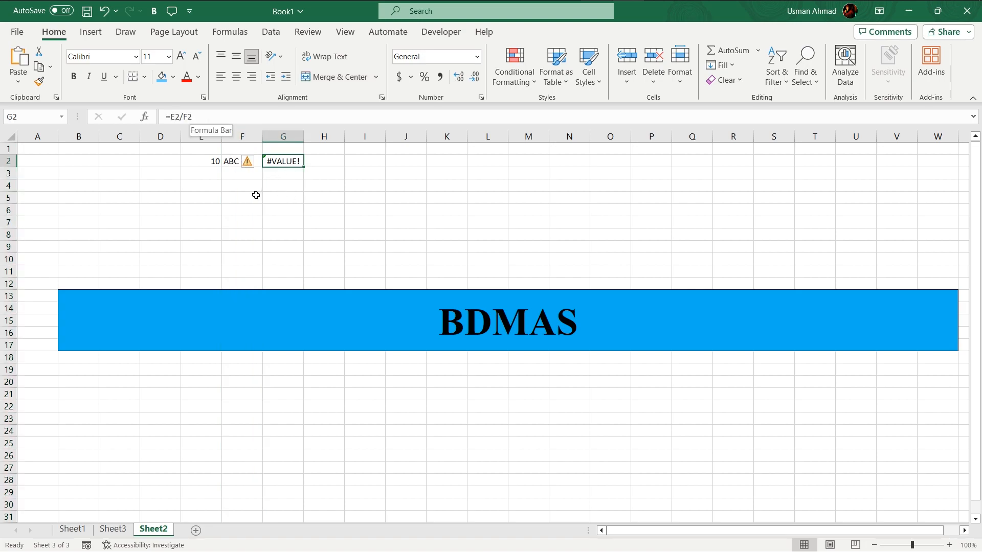
left_click(285, 185)
left_click(265, 157)
- Delete column F, which holds the formula's divisor, and select the shifted formula cell in row 2
left_click(251, 137)
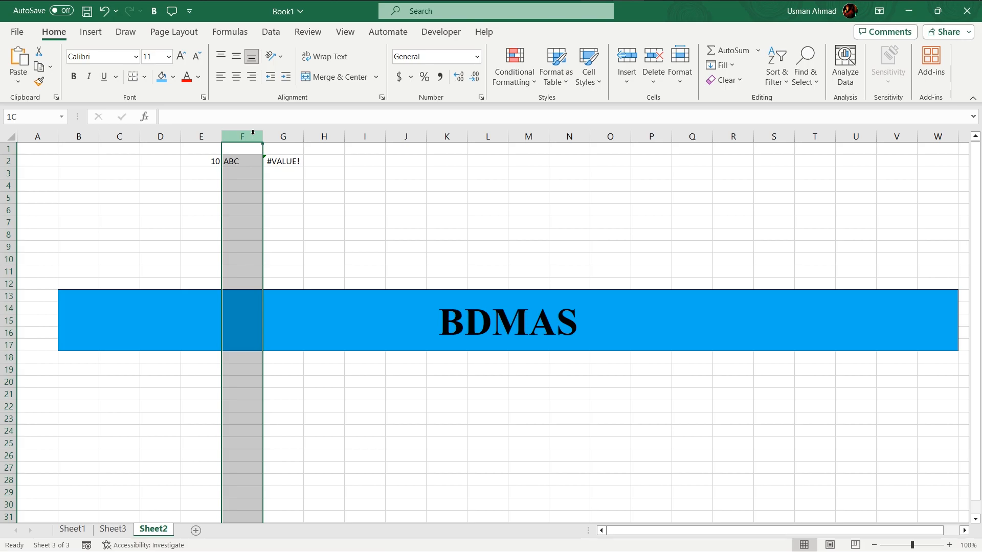
right_click(254, 136)
left_click(300, 285)
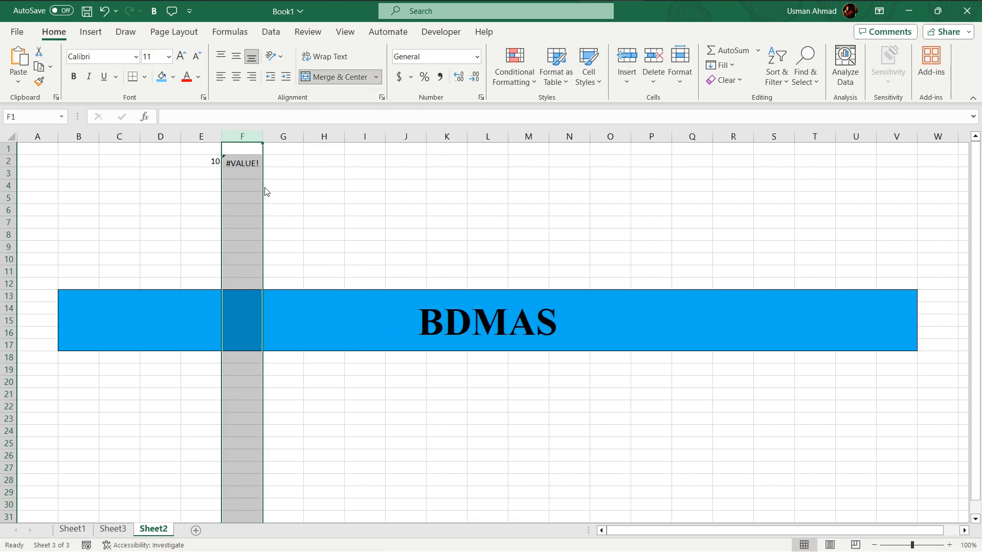
left_click(243, 161)
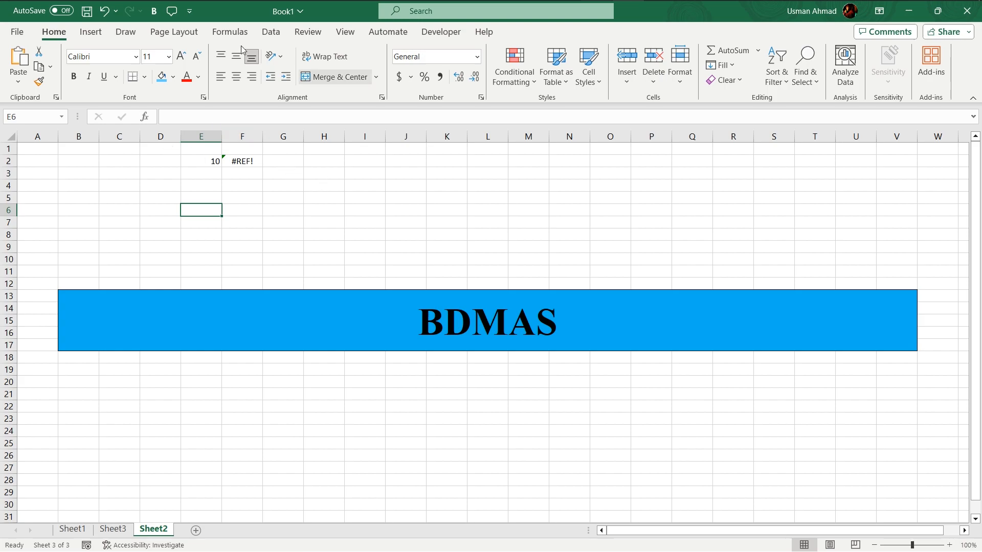
- Try to trace the precedents and the dependents of the empty cell G3
left_click(229, 33)
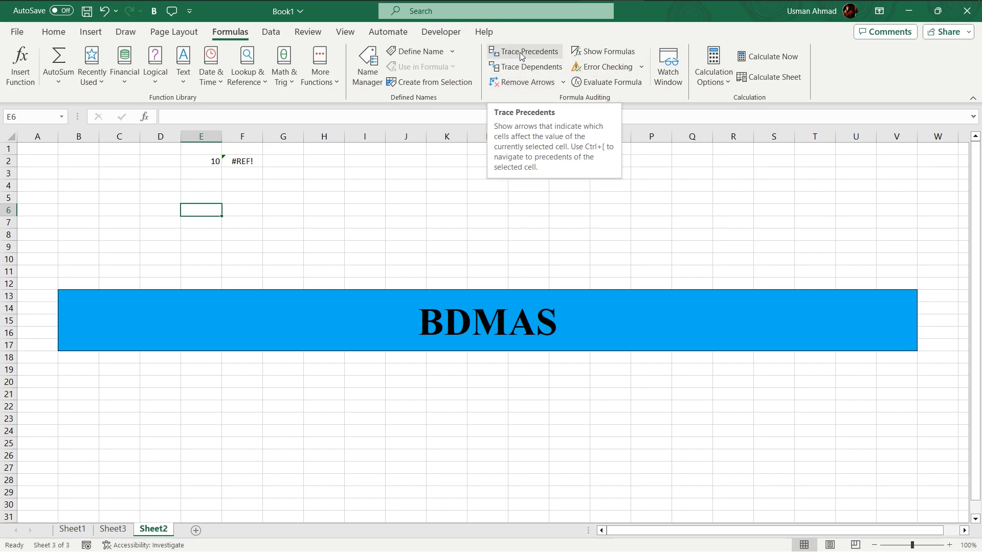
left_click(283, 178)
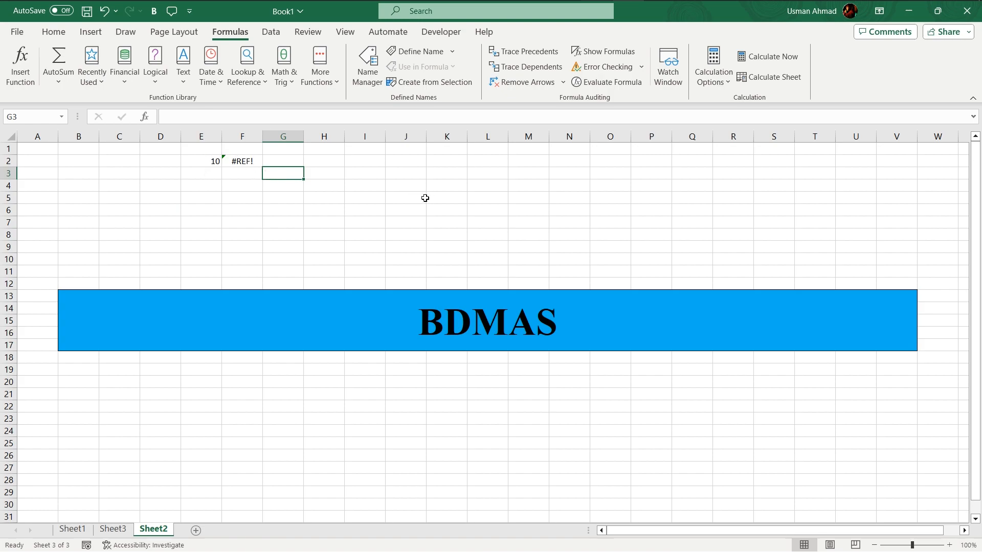
left_click(522, 54)
left_click(495, 317)
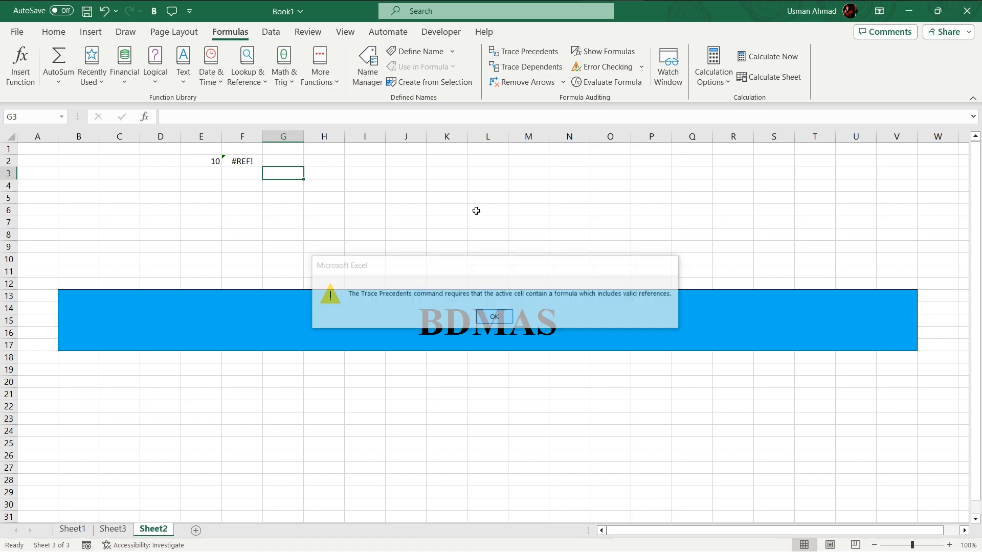
left_click(532, 70)
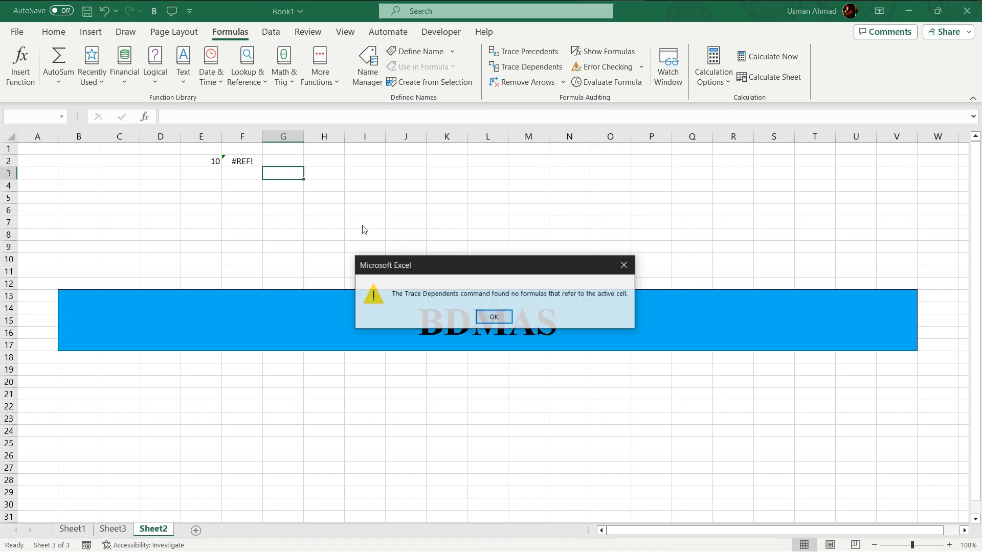
left_click(494, 317)
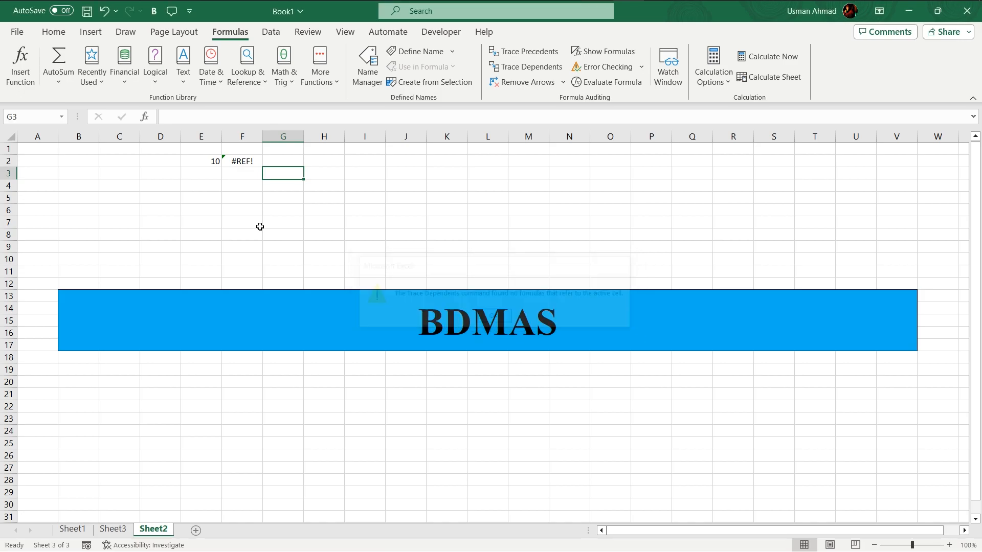
- Trace the precedents of the formula in cell F2 and check the cell its arrow comes from
left_click(233, 162)
left_click(548, 55)
left_click(237, 208)
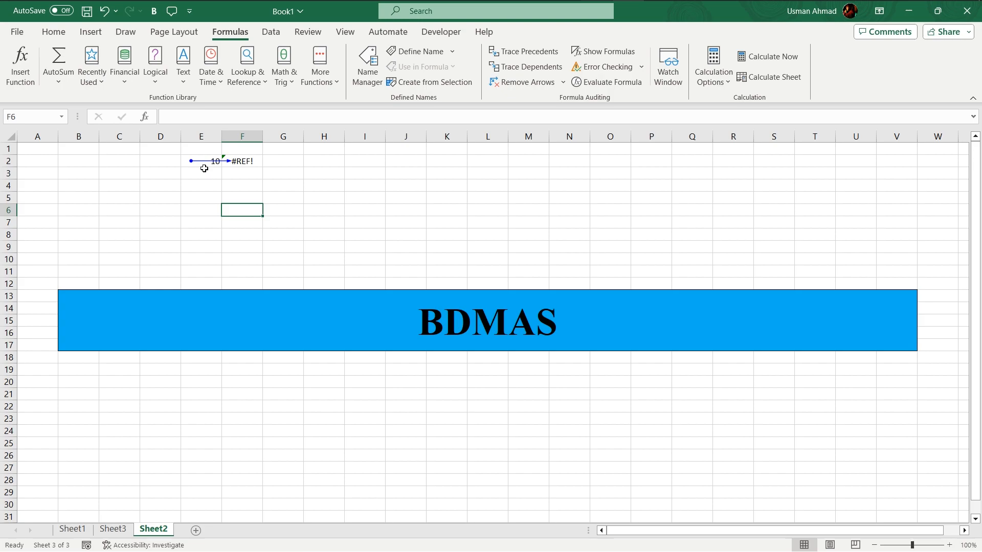
left_click(238, 162)
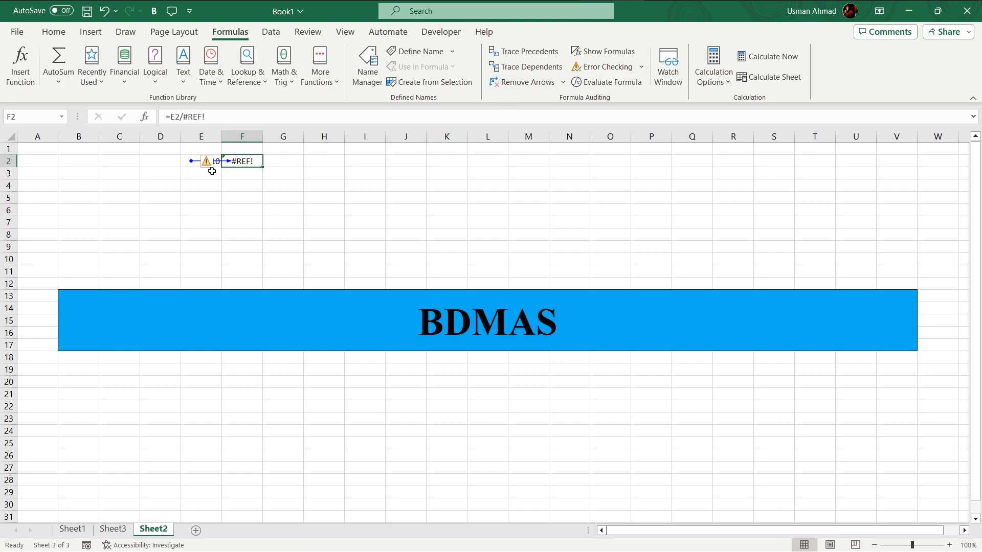
left_click(224, 194)
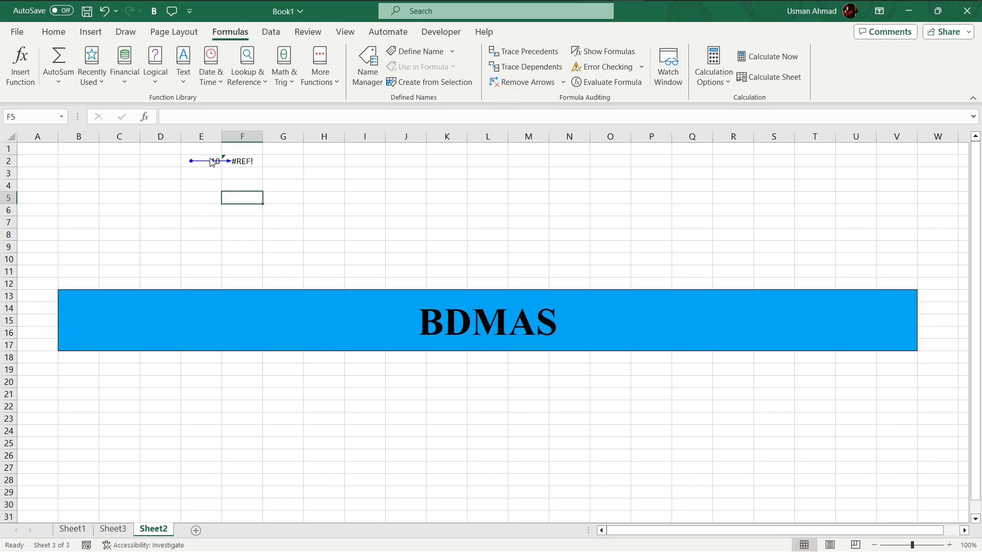
left_click(207, 163)
left_click(244, 162)
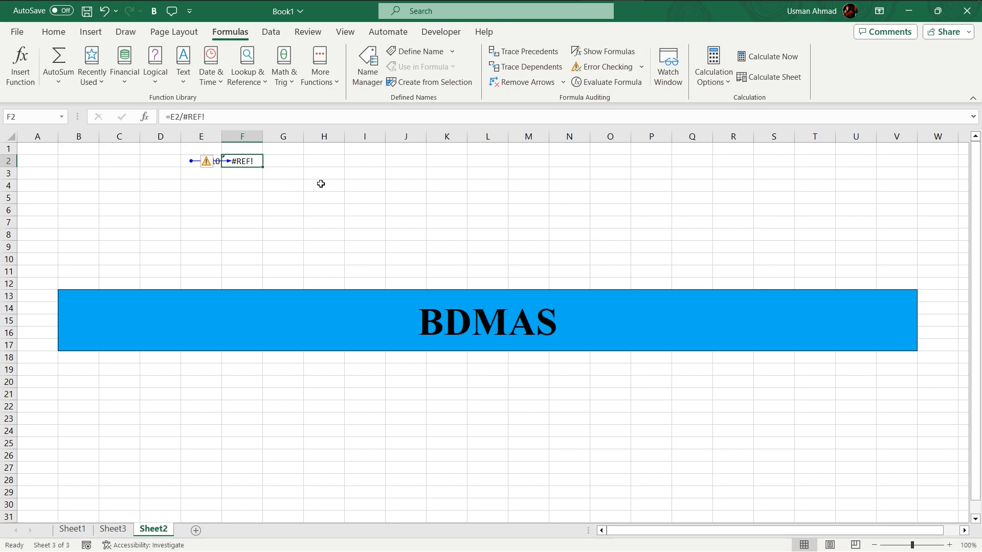
- Enter the NOW function in cell I2 to show the current date and time
left_click(370, 161)
type("=")
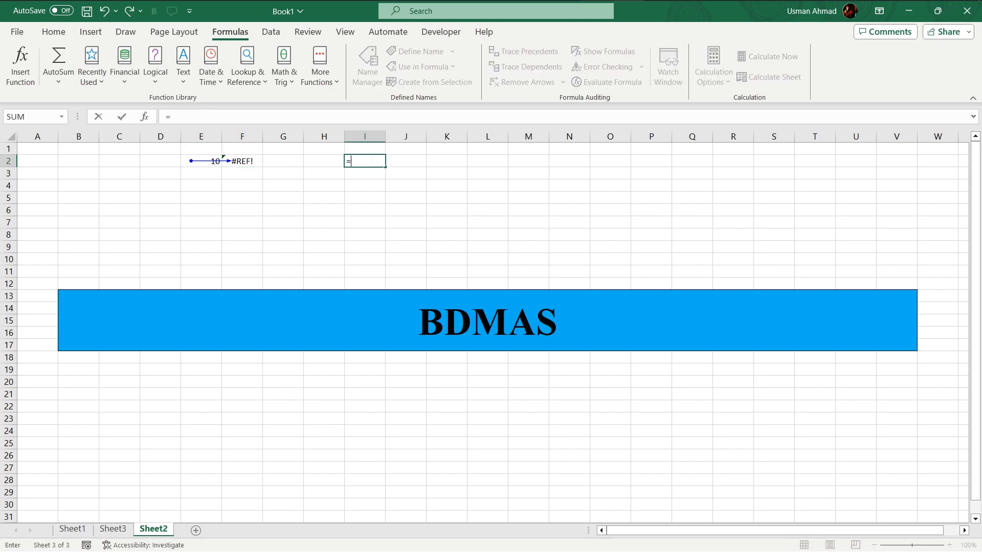
type("nOW")
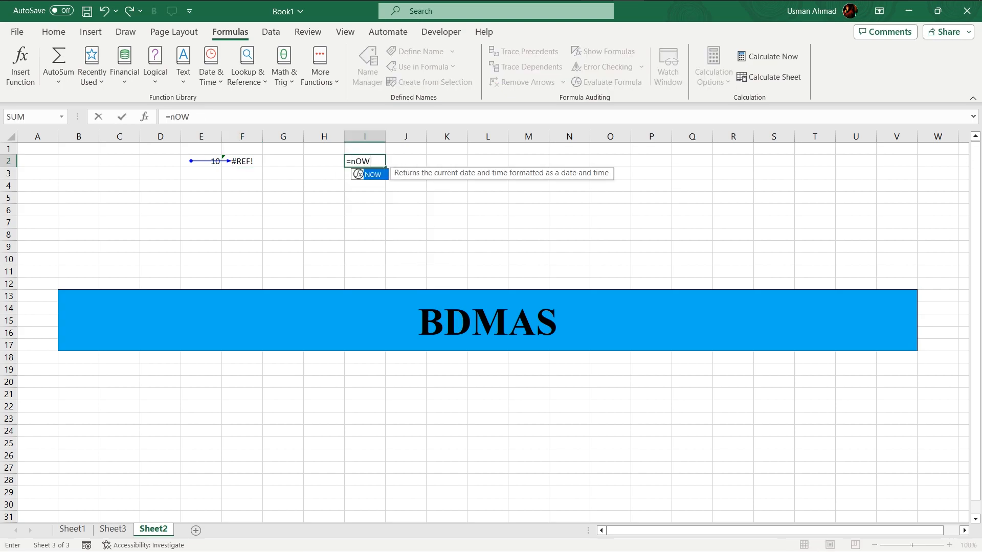
key("Tab")
key("Return")
- Enter +Today in cell I3
type("+")
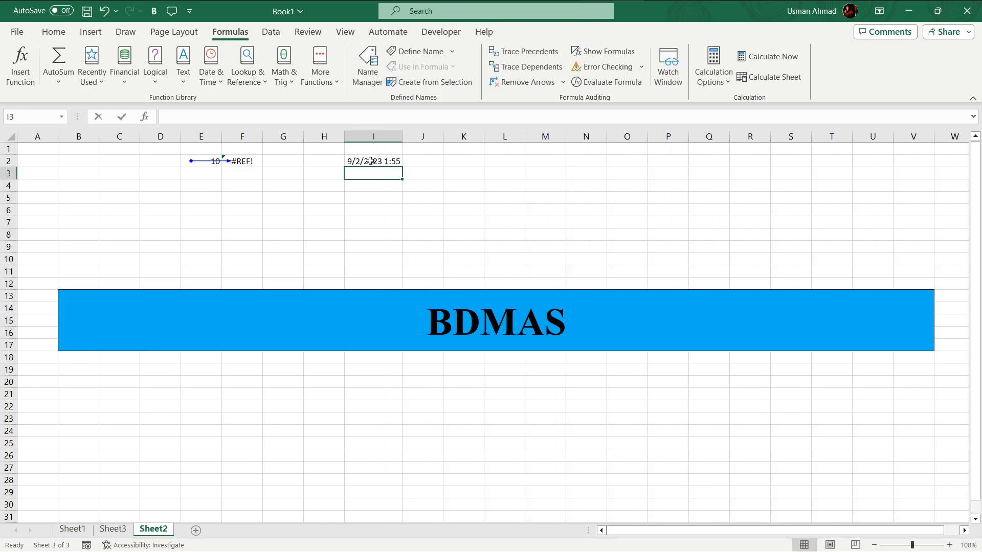
type("Today")
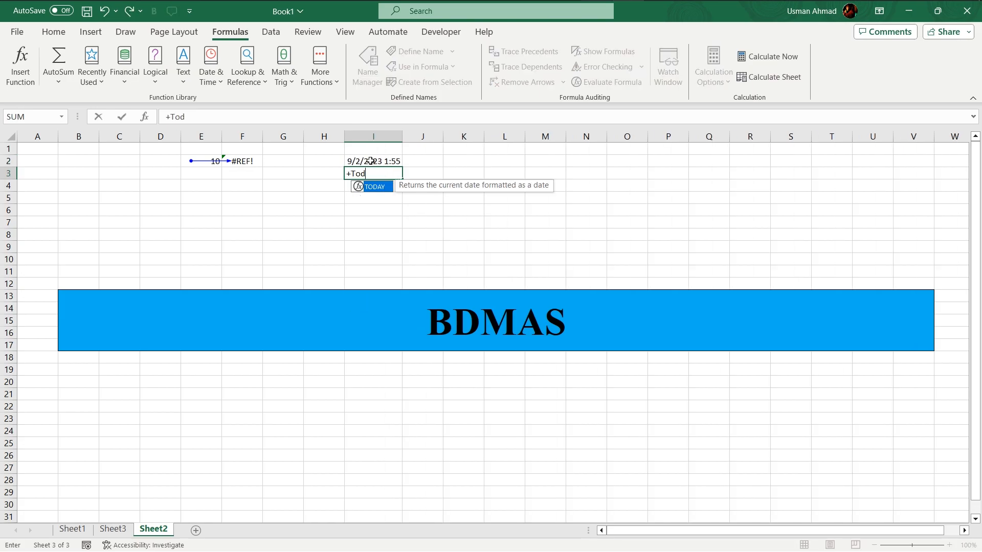
key("Return")
key("Up")
key("Up")
- Remove the plus sign from the formula in cell I3 so that it reads =Today
left_click(371, 178)
left_click(175, 119)
key("BackSpace")
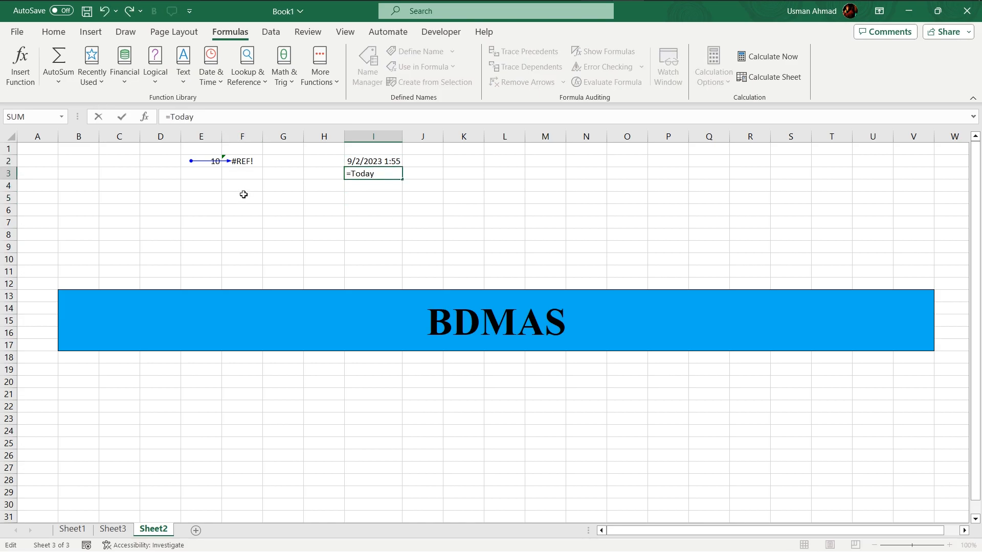
key("Return")
key("Up")
key("Up")
- Add the missing parentheses to the formula in cell I3, making it =TODAY()
left_click(371, 175)
key("F2")
type("()")
key("Return")
key("Up")
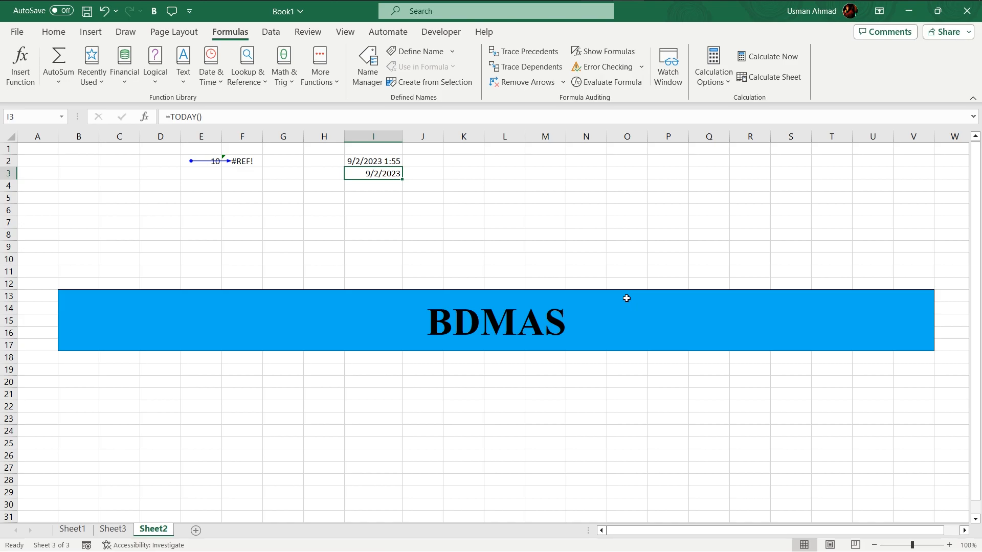